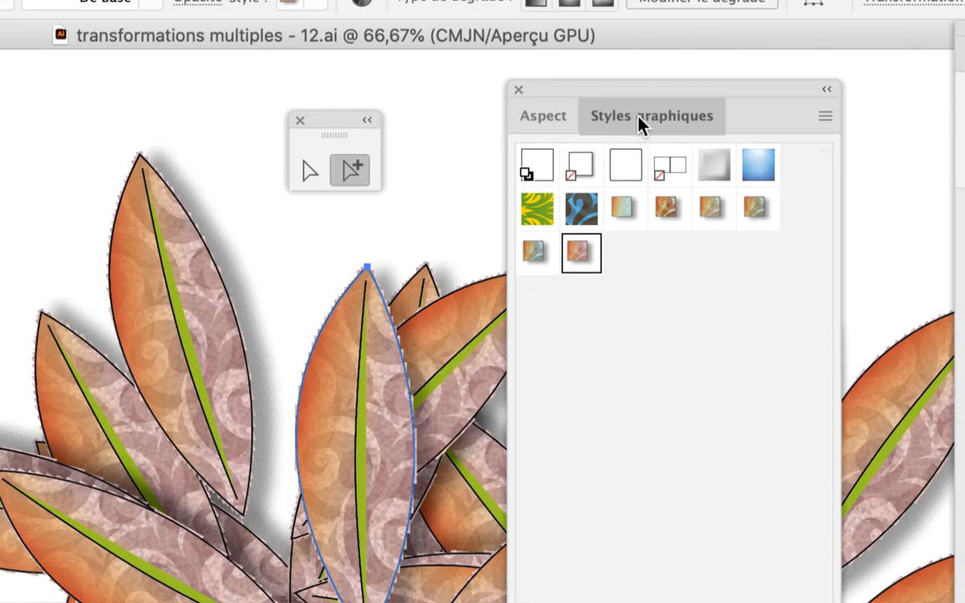
- Separate the Graphic Styles panel from the Appearance panel, shorten it, and arrange both panels around the upright leaf
{"action": "left_click_drag", "start_coordinate": [639, 118], "coordinate": [304, 111]}
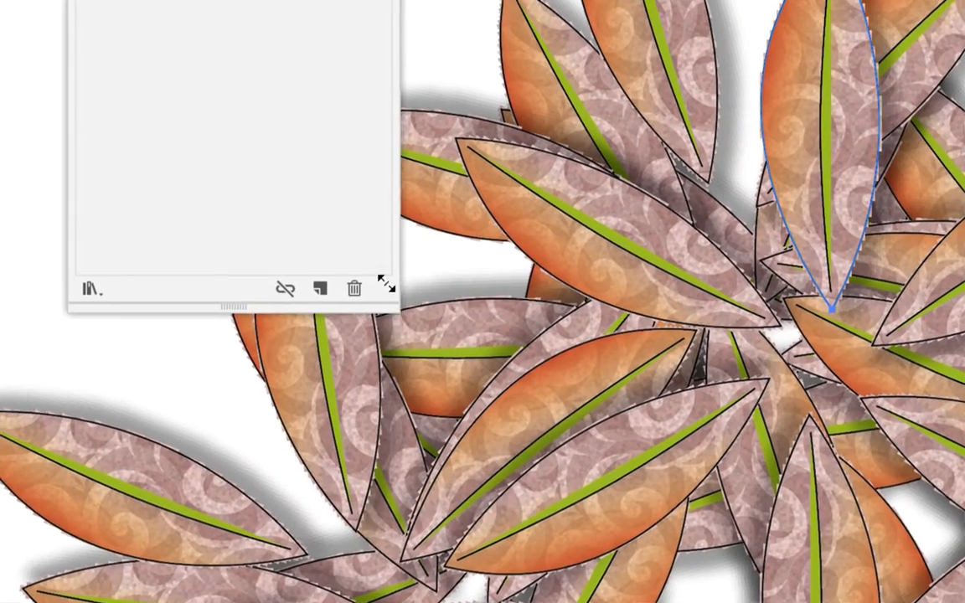
{"action": "left_click_drag", "start_coordinate": [386, 283], "coordinate": [402, 206]}
{"action": "left_click_drag", "start_coordinate": [367, 99], "coordinate": [348, 118]}
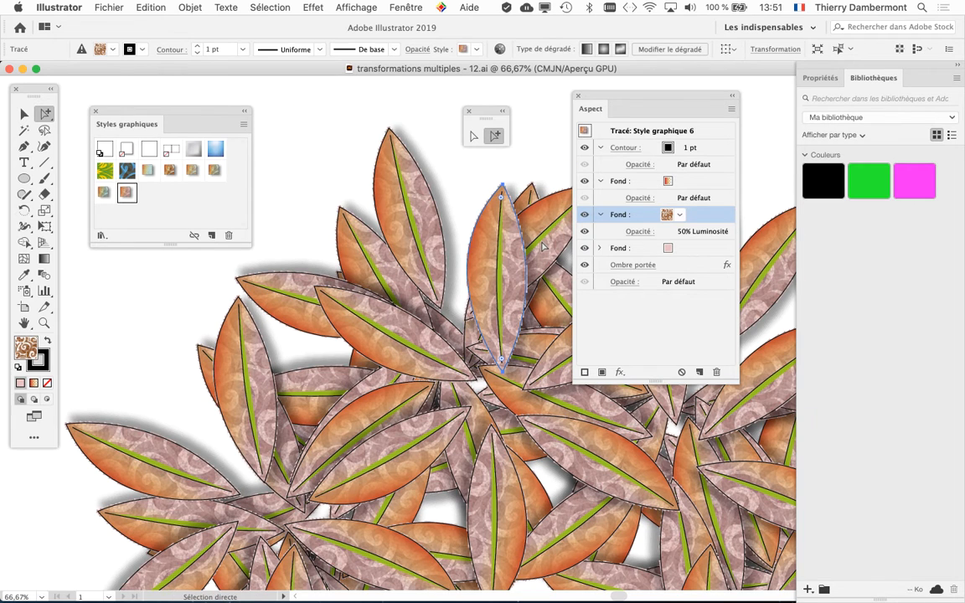
{"action": "key", "text": "super+plus"}
{"action": "key", "text": "super+plus"}
{"action": "left_click_drag", "start_coordinate": [593, 96], "coordinate": [629, 99]}
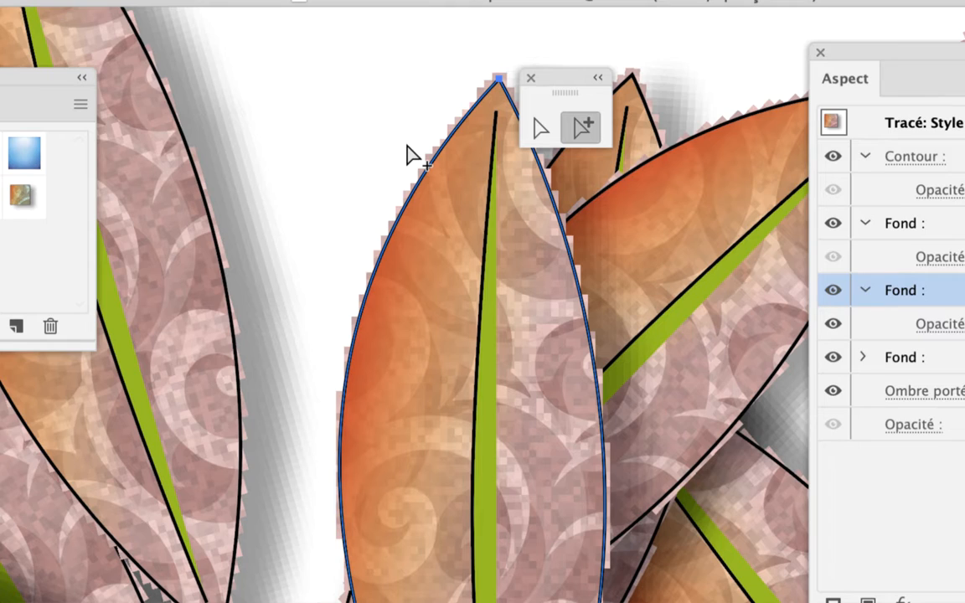
- Select the upright leaf's outline and open its Scale settings with object transformation off, leaving only strokes, effects and patterns affected
{"action": "left_click", "coordinate": [406, 145]}
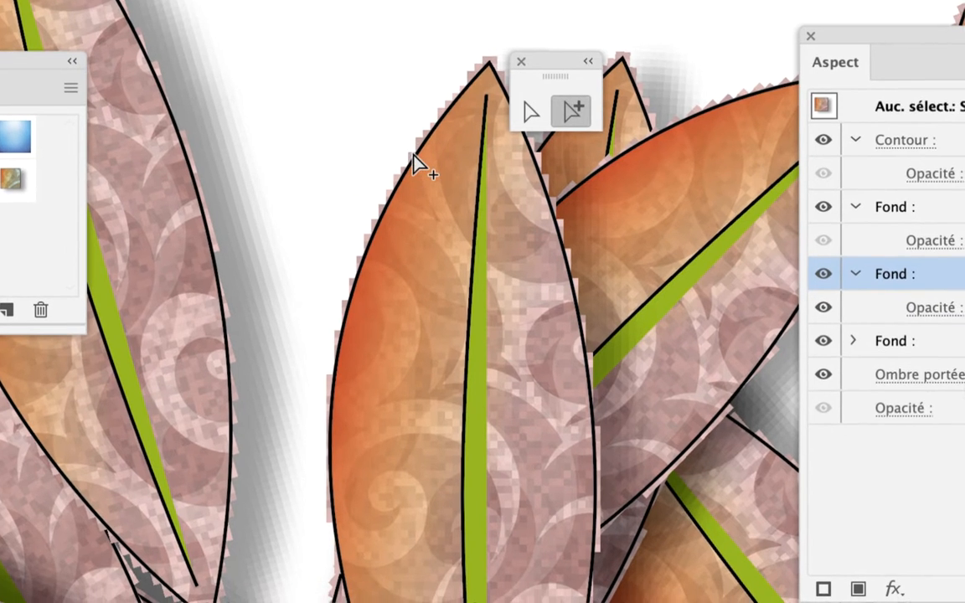
{"action": "left_click", "coordinate": [424, 170]}
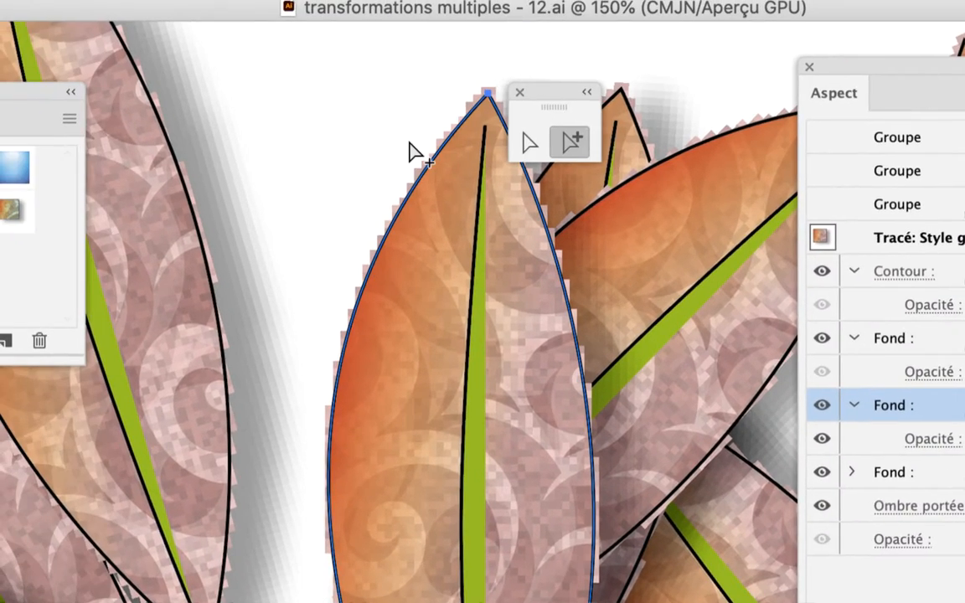
{"action": "left_click", "coordinate": [410, 152]}
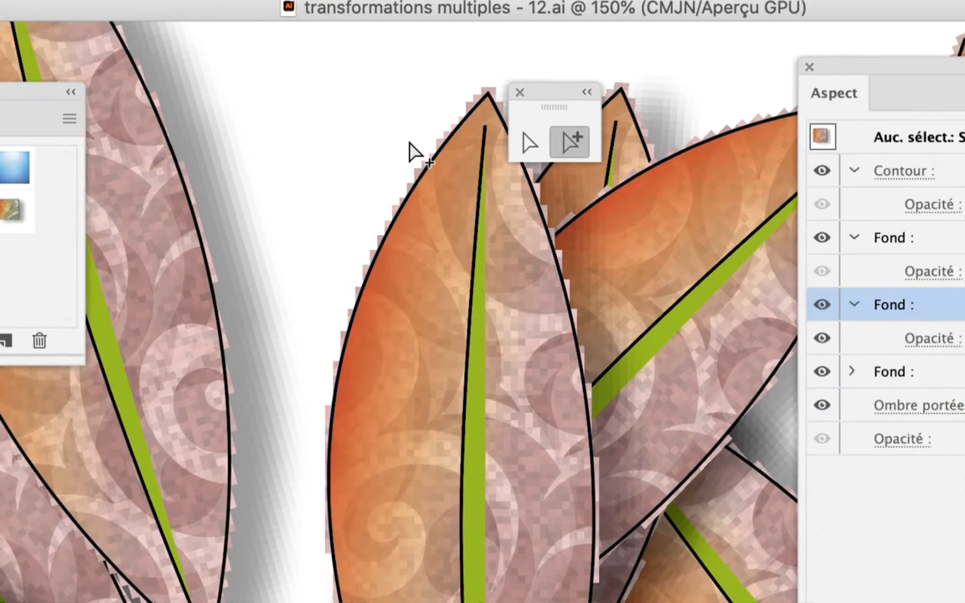
{"action": "left_click", "coordinate": [415, 197]}
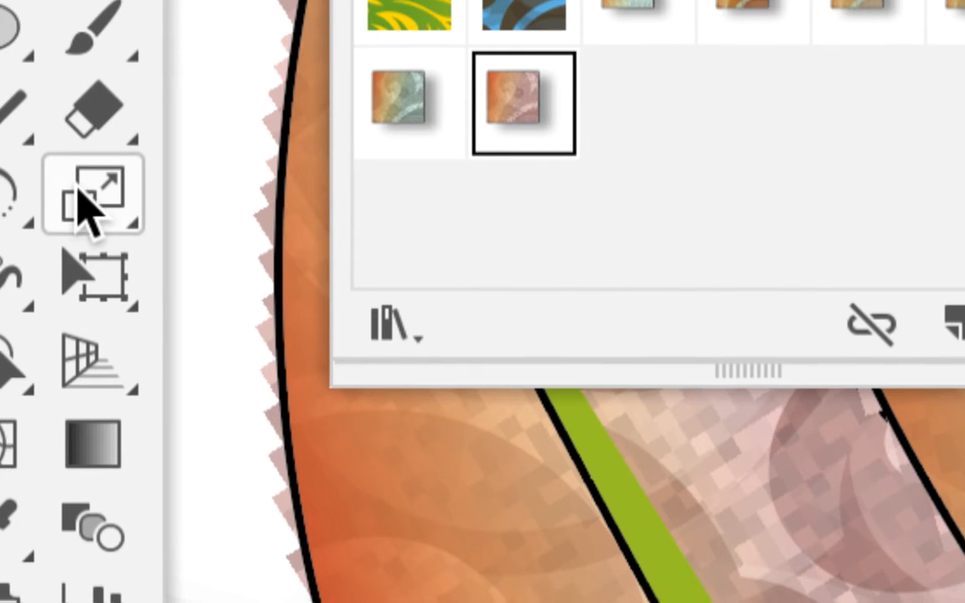
{"action": "left_click", "coordinate": [82, 190]}
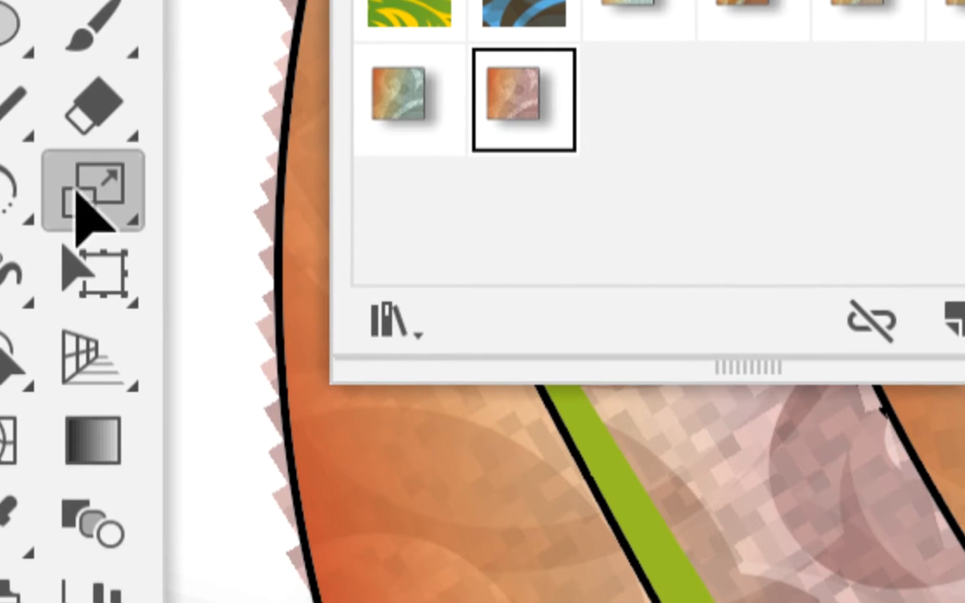
{"action": "double_click", "coordinate": [81, 189]}
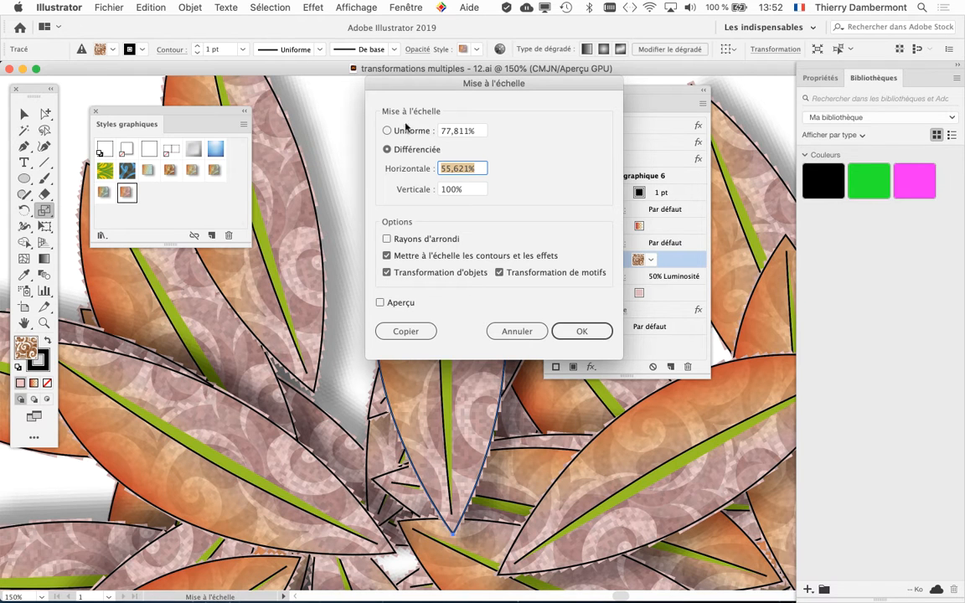
{"action": "left_click_drag", "start_coordinate": [417, 83], "coordinate": [639, 23]}
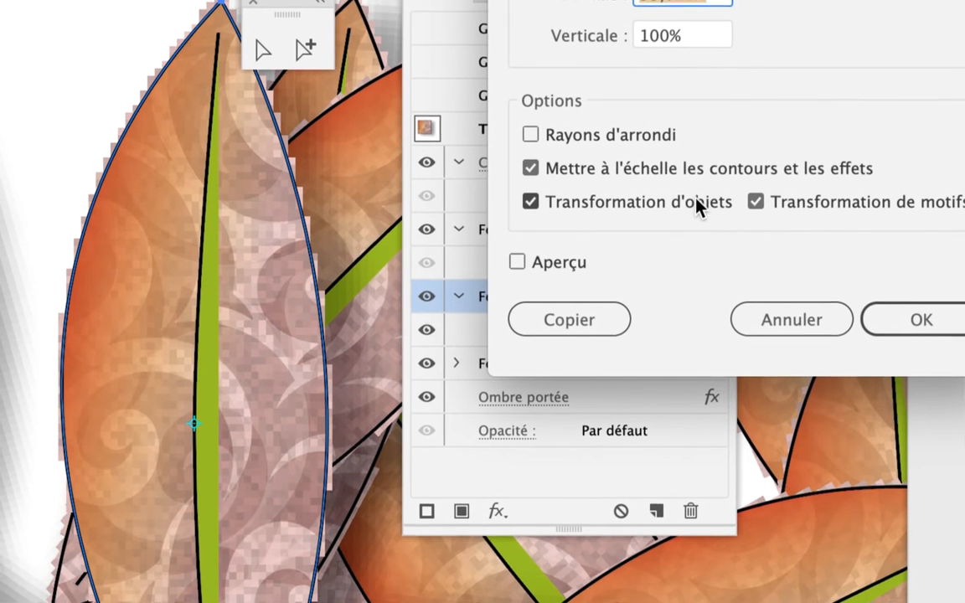
{"action": "left_click", "coordinate": [696, 199]}
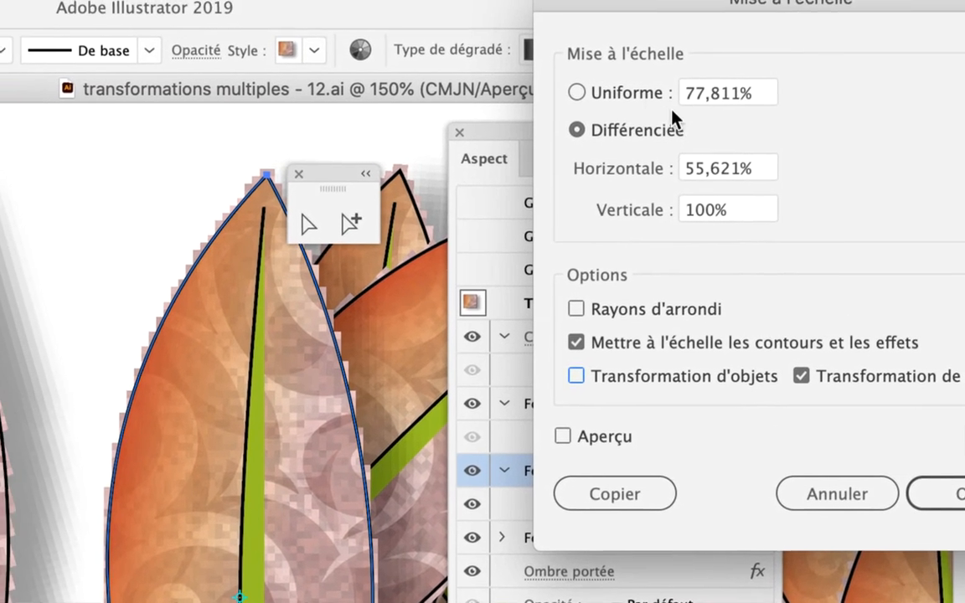
- Set the scaling to uniform with preview on, and try 50% and 66% on the leaf pattern
{"action": "left_click", "coordinate": [718, 78]}
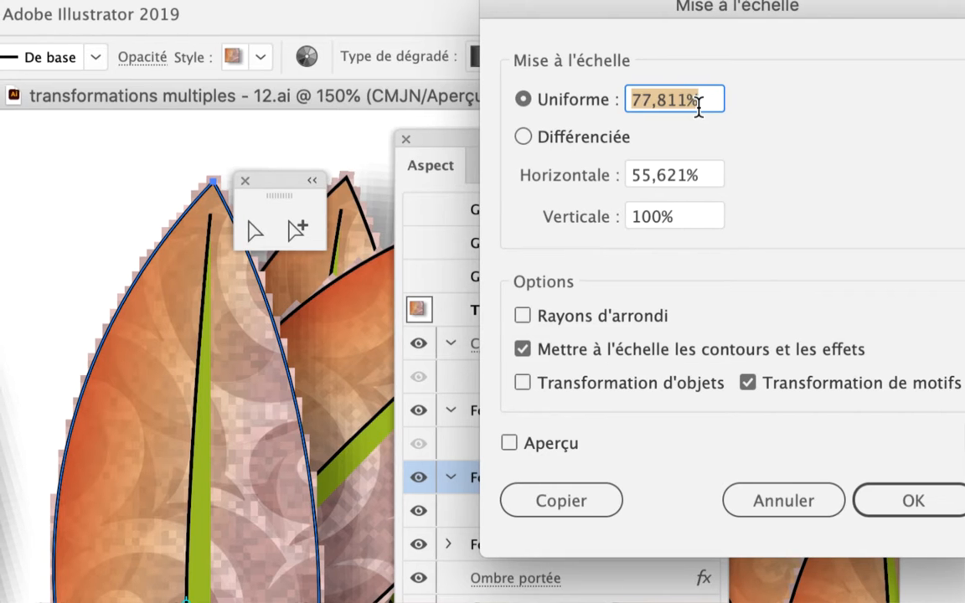
{"action": "type", "text": "50"}
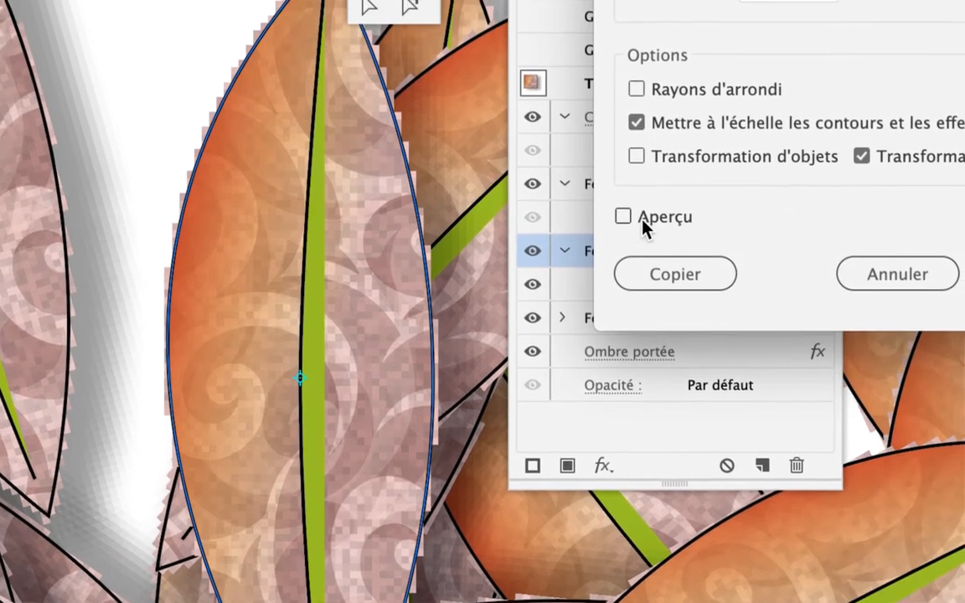
{"action": "left_click", "coordinate": [622, 217]}
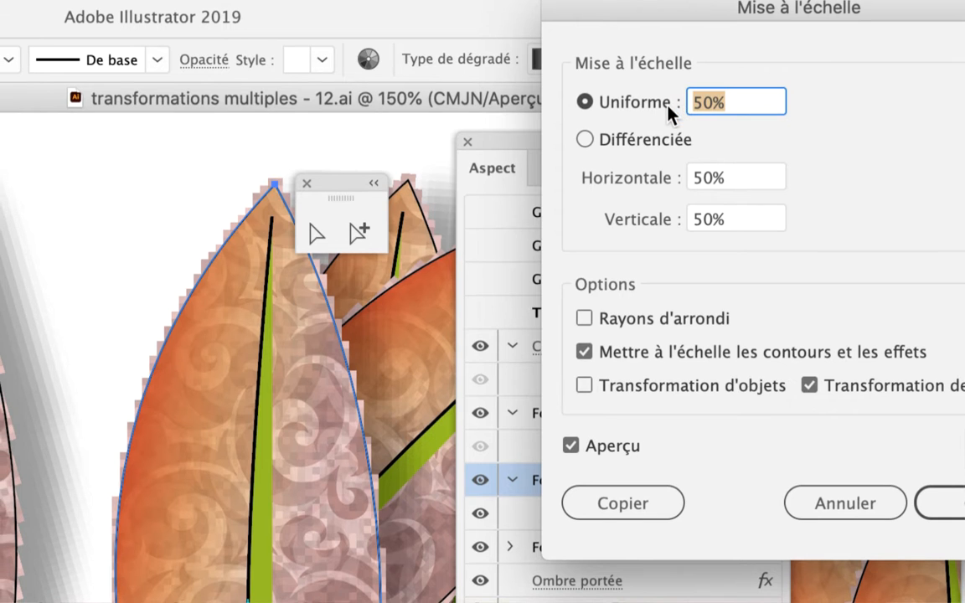
{"action": "type", "text": "66"}
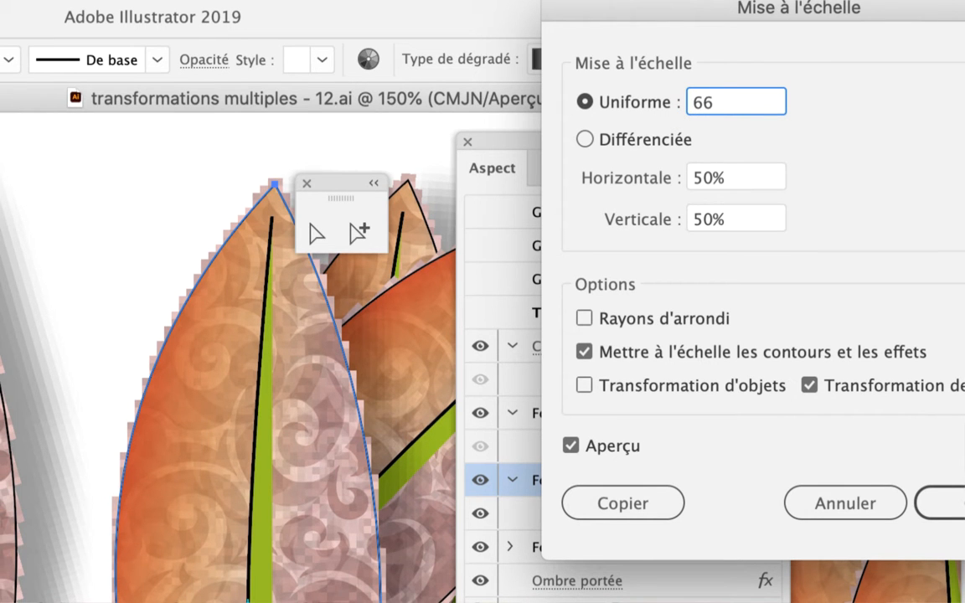
{"action": "key", "text": "Tab"}
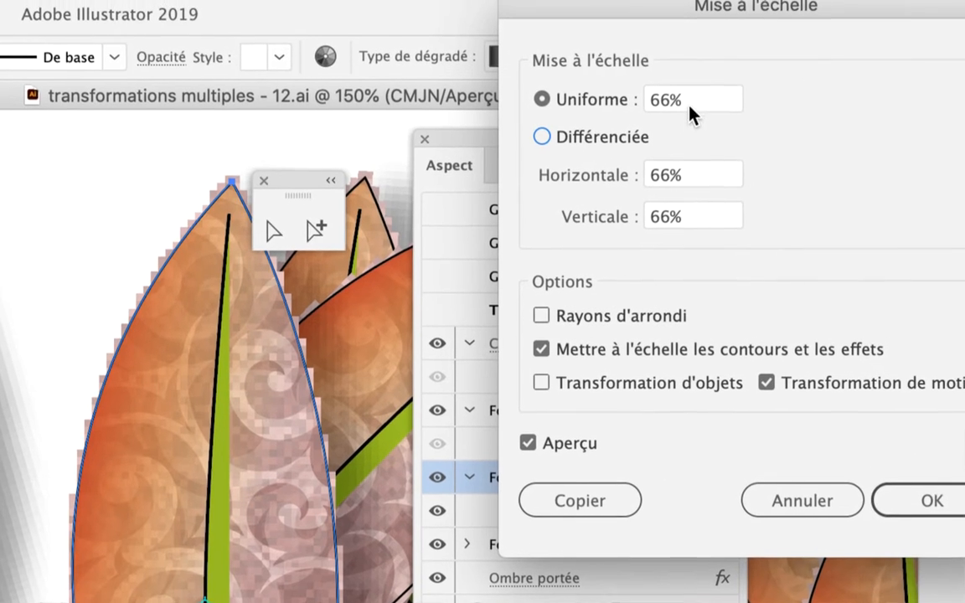
- Scale the leaf's pattern, strokes and effects uniformly to 150% and store the appearance as a new graphic style
{"action": "double_click", "coordinate": [670, 101]}
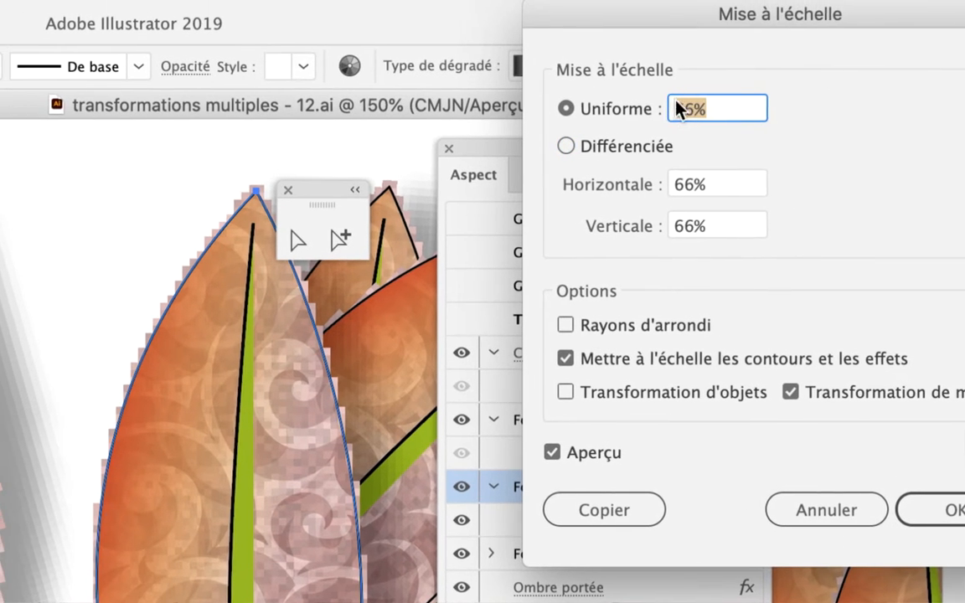
{"action": "type", "text": "150"}
{"action": "key", "text": "Tab"}
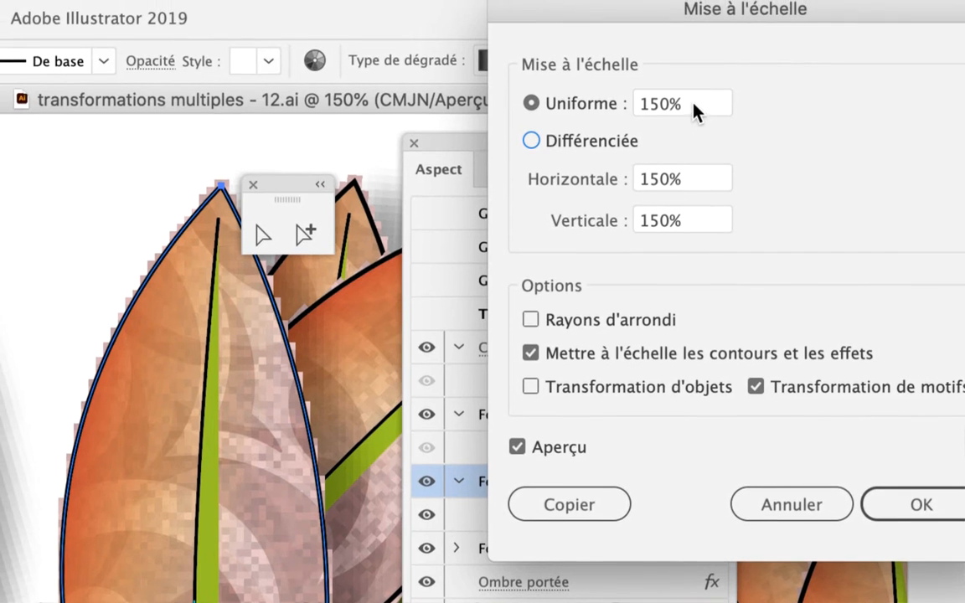
{"action": "left_click_drag", "start_coordinate": [697, 83], "coordinate": [630, 79]}
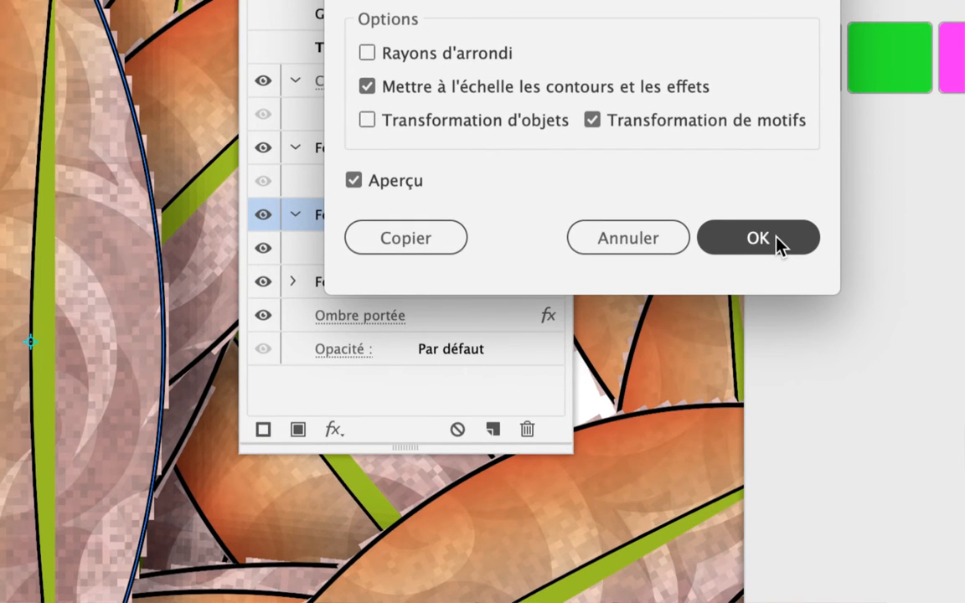
{"action": "left_click", "coordinate": [778, 241]}
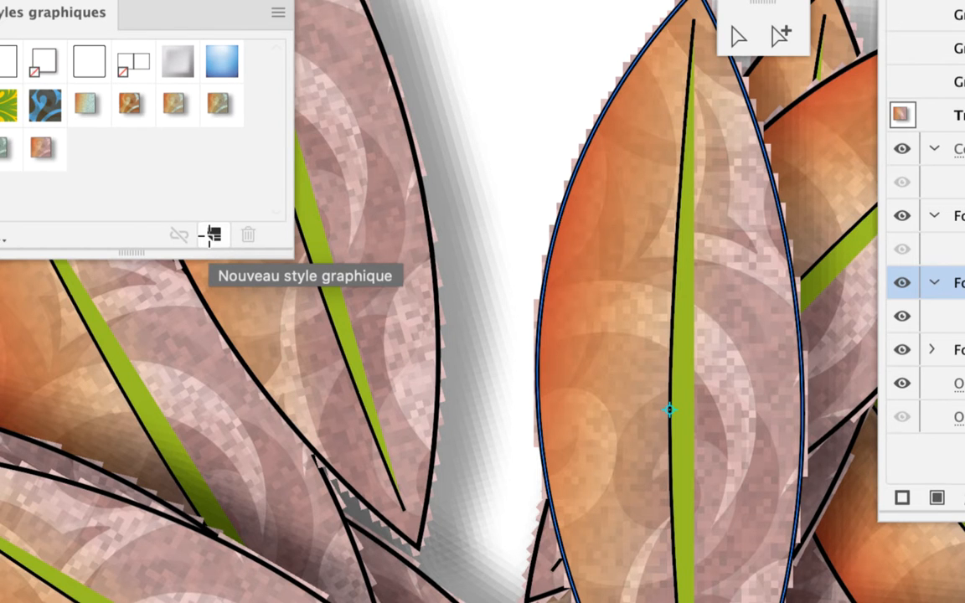
{"action": "left_click", "coordinate": [212, 237]}
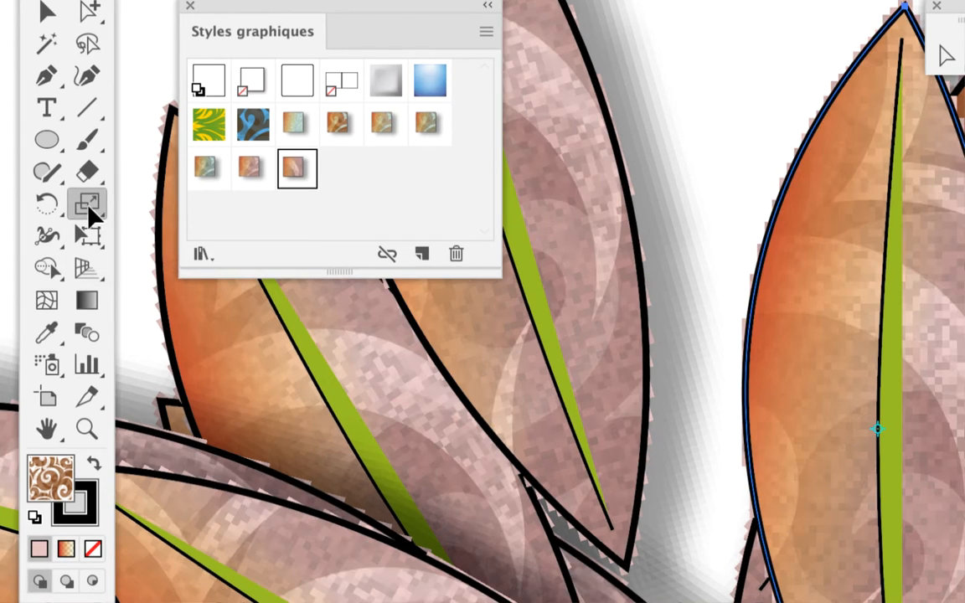
- Preview a 66% pattern scale, apply a uniform 33% instead, and store that appearance as another new graphic style
{"action": "double_click", "coordinate": [89, 207]}
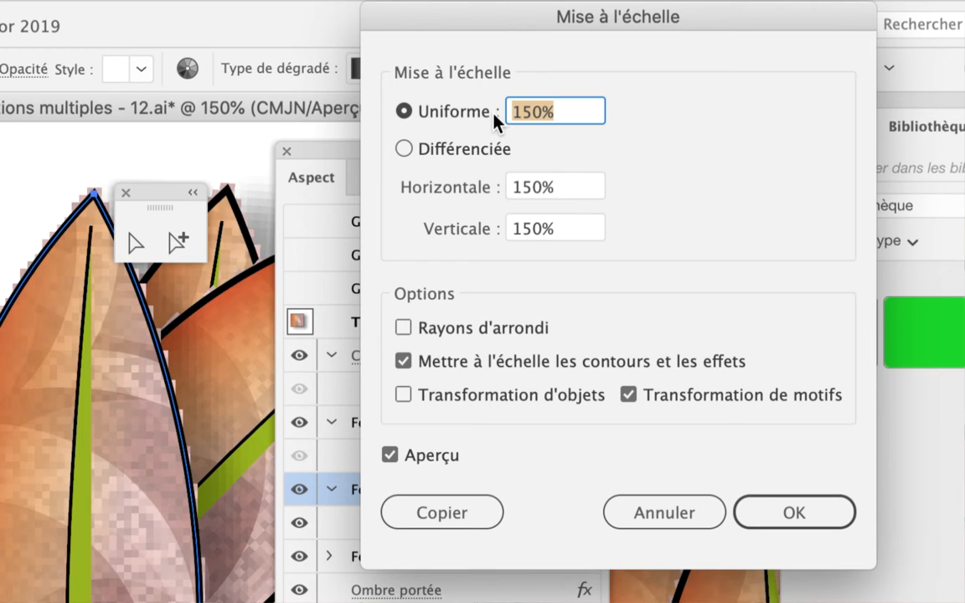
{"action": "type", "text": "66"}
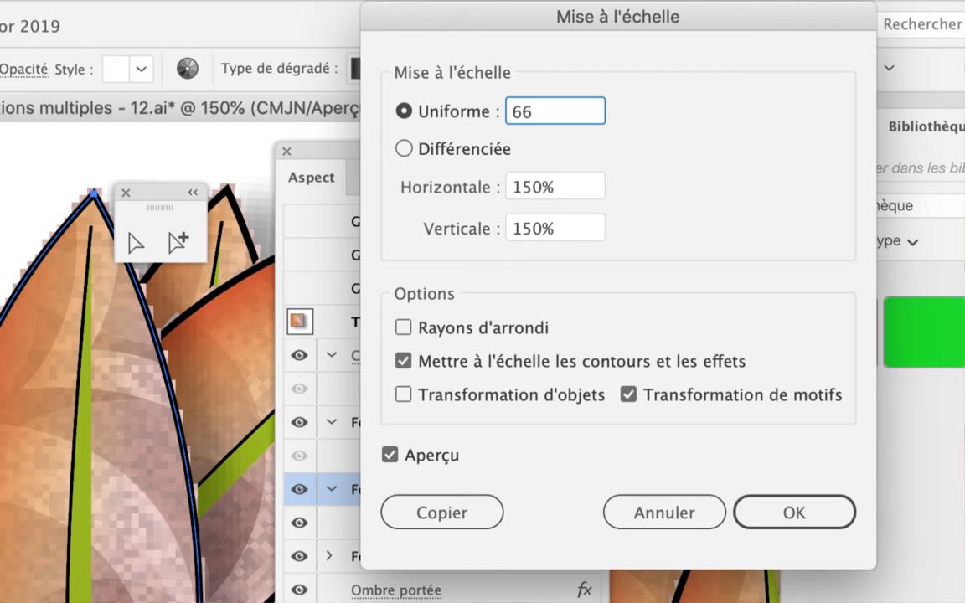
{"action": "key", "text": "Tab"}
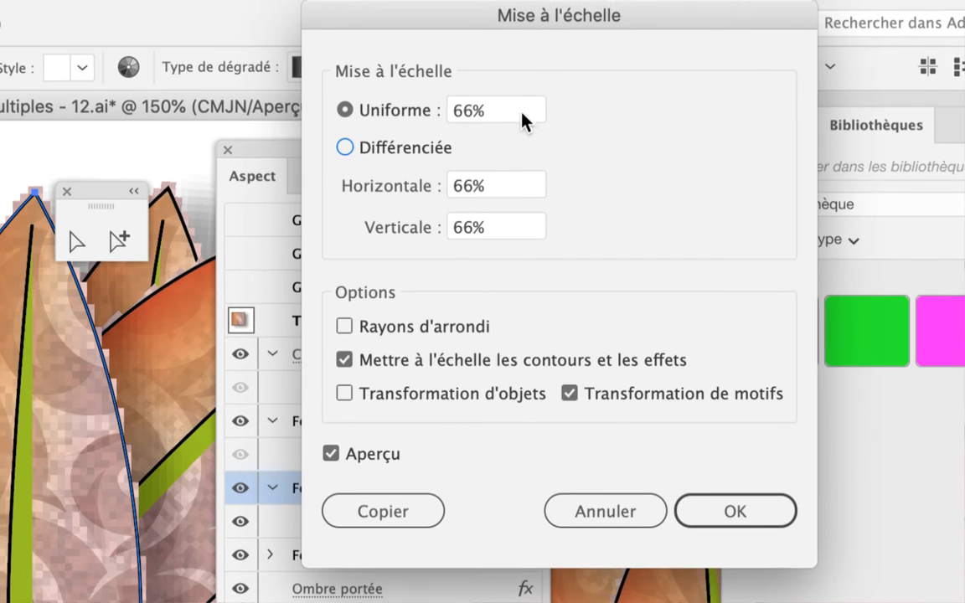
{"action": "left_click", "coordinate": [469, 100]}
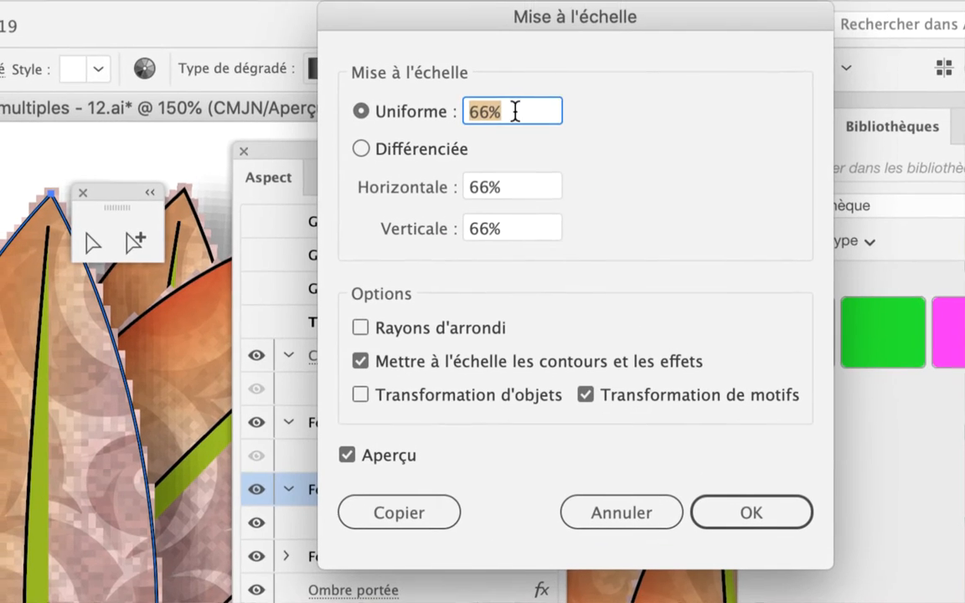
{"action": "type", "text": "33"}
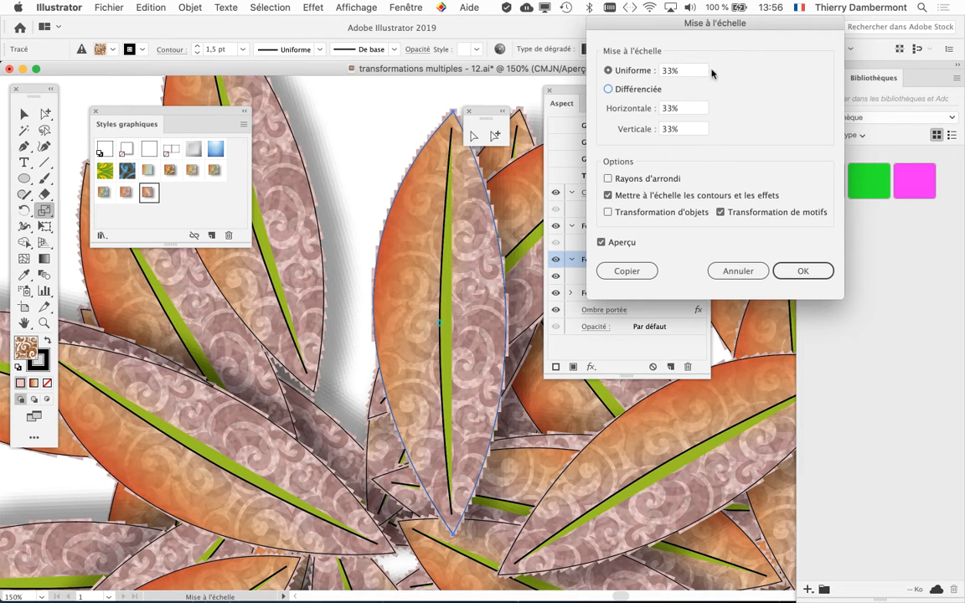
{"action": "left_click", "coordinate": [800, 271]}
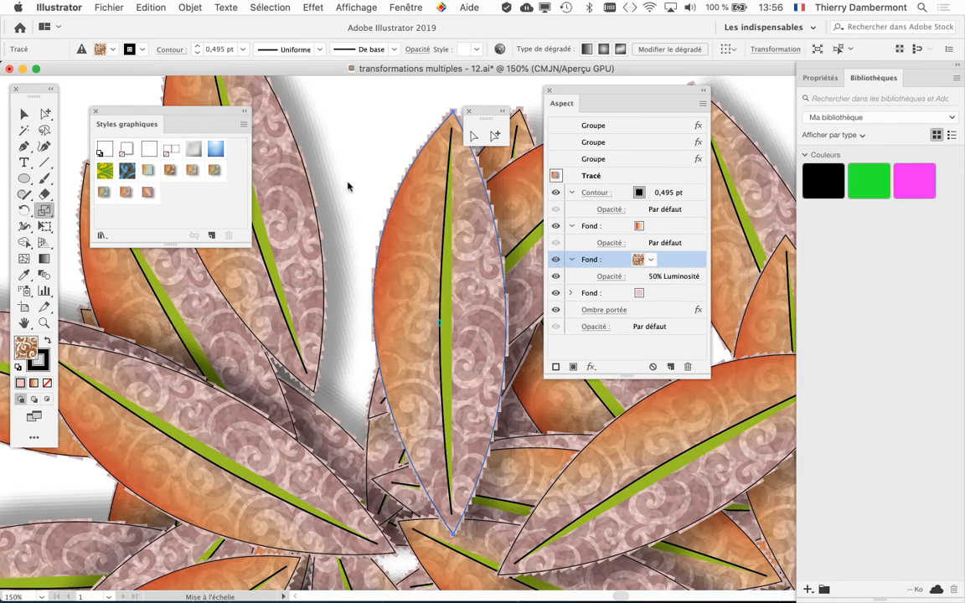
{"action": "left_click", "coordinate": [212, 235]}
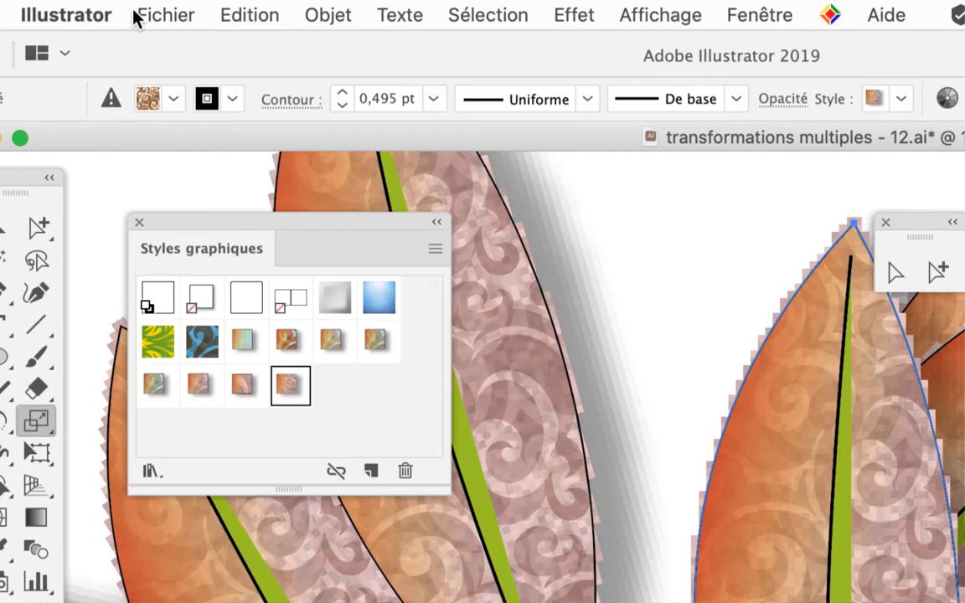
- Save the document as "transformations multiples - 13.ai" in the cours 2 AI gr2 folder, with the default Illustrator CC options
{"action": "left_click", "coordinate": [163, 15]}
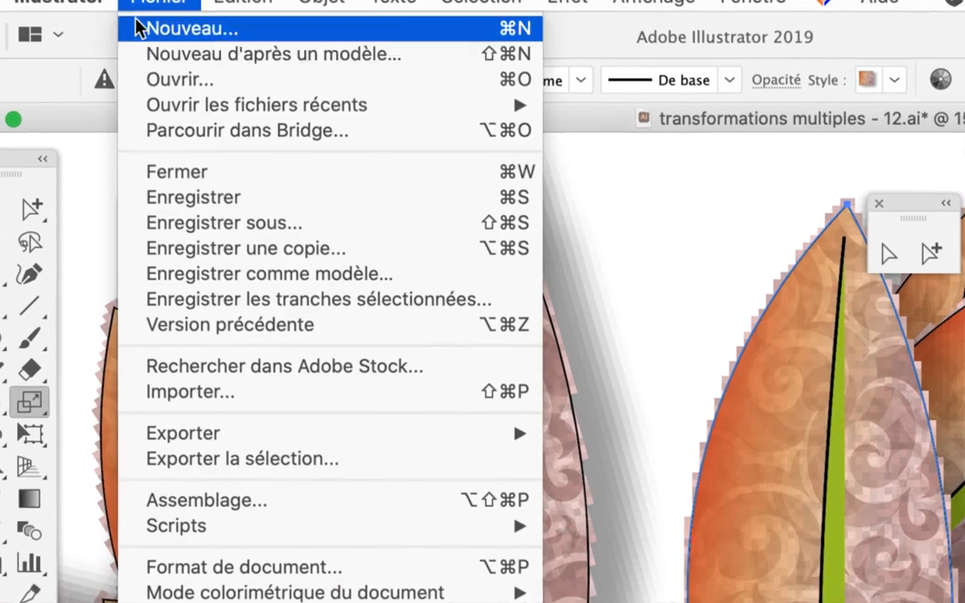
{"action": "left_click", "coordinate": [302, 238]}
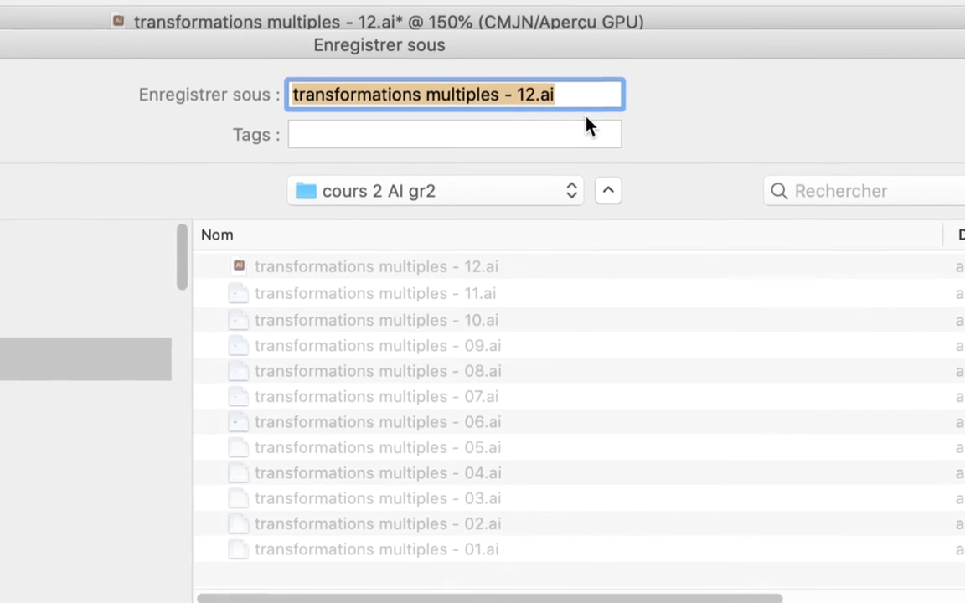
{"action": "left_click", "coordinate": [569, 105]}
{"action": "double_click", "coordinate": [562, 109]}
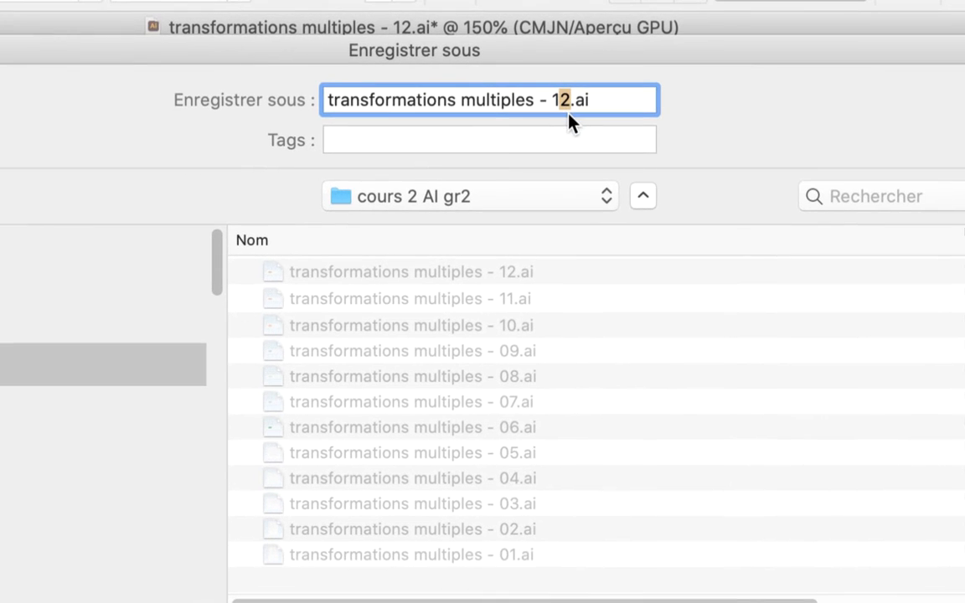
{"action": "type", "text": "13"}
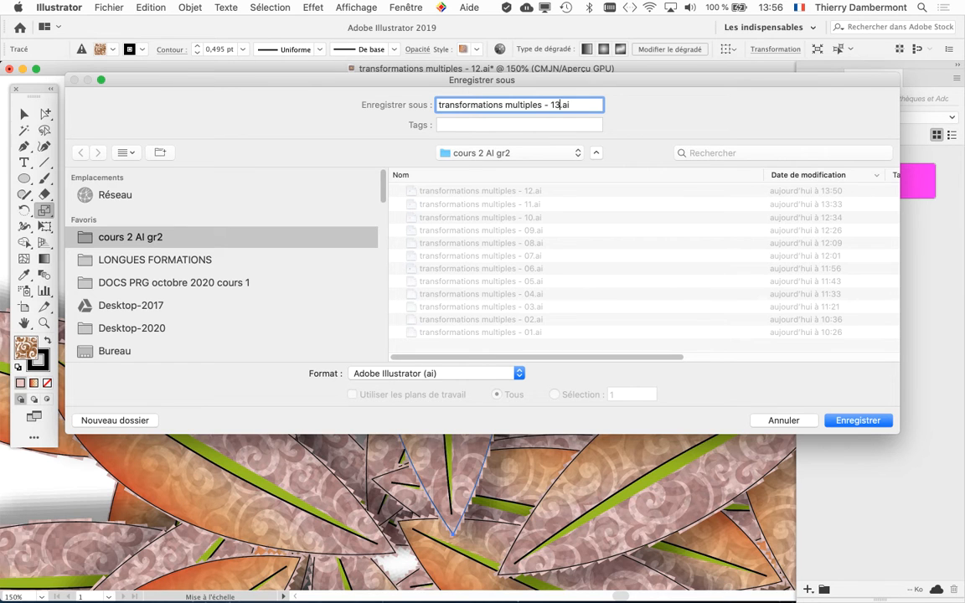
{"action": "key", "text": "Return"}
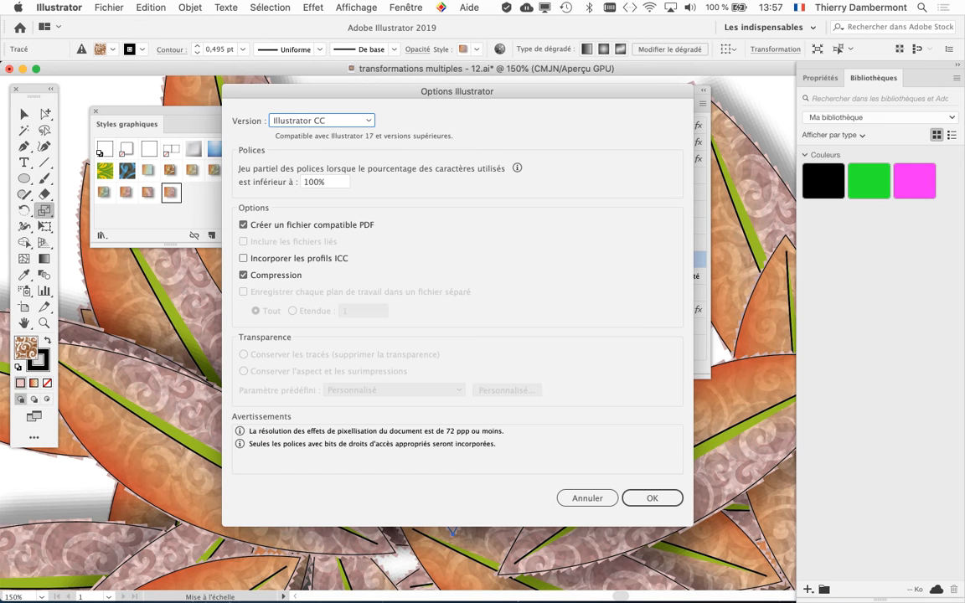
{"action": "key", "text": "Return"}
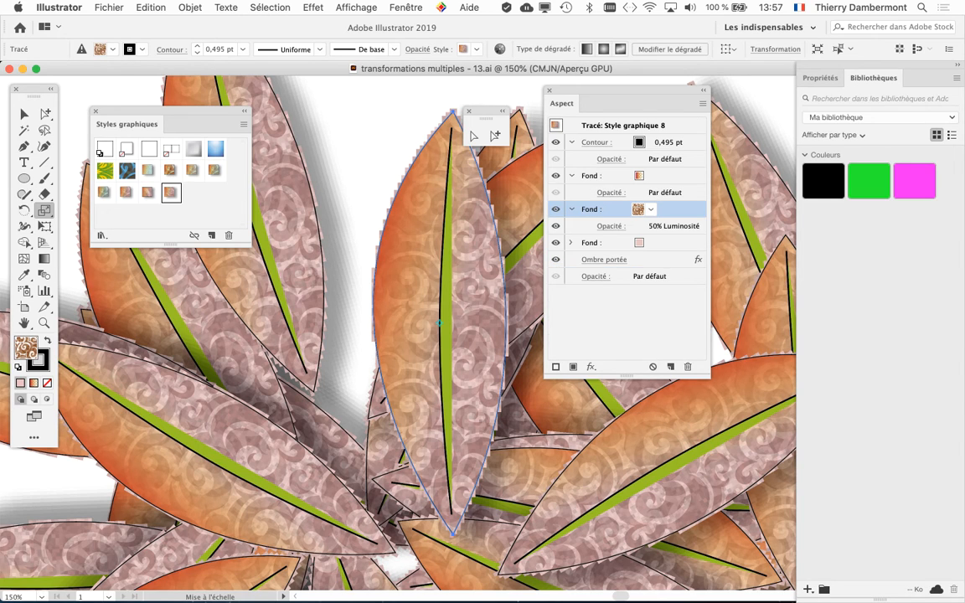
- Move the Appearance panel farther away from the upright leaf
{"action": "left_click_drag", "start_coordinate": [622, 90], "coordinate": [681, 92]}
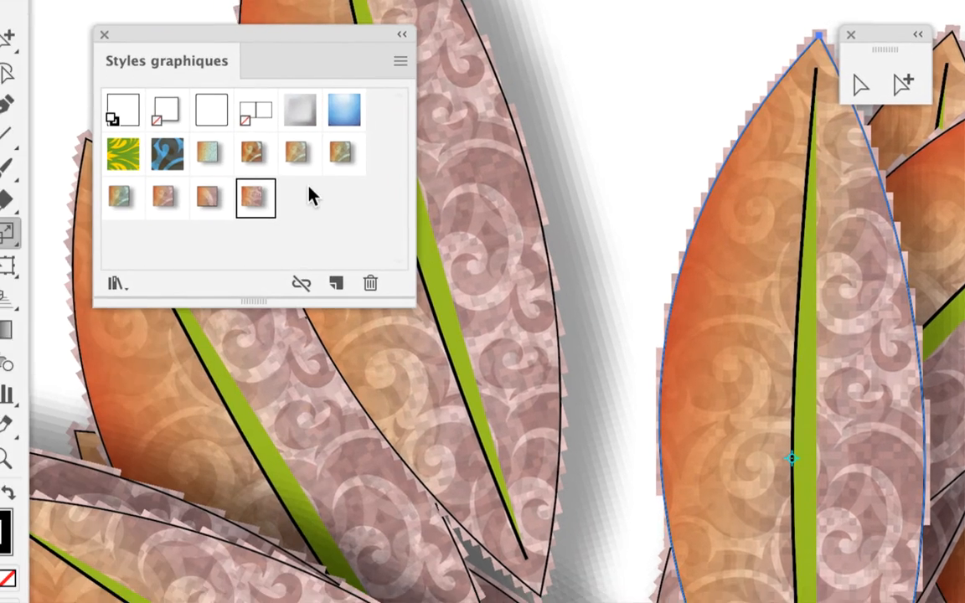
- Apply Style graphique 7 to the leaves and move the Appearance panel farther from the artwork, with the artwork shown at 50%
{"action": "left_click", "coordinate": [210, 199]}
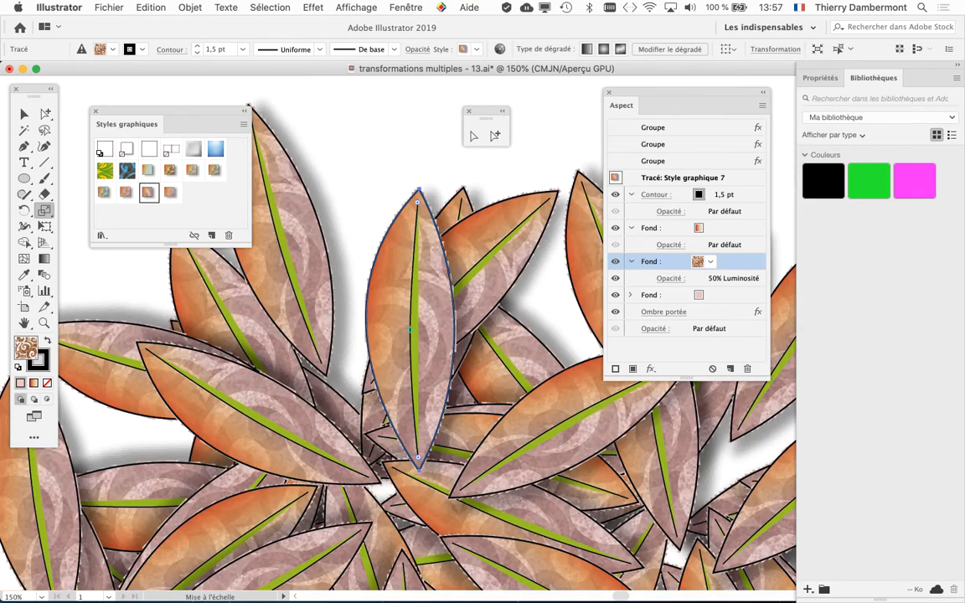
{"action": "key", "text": "super+minus"}
{"action": "key", "text": "super+minus"}
{"action": "key", "text": "super+minus"}
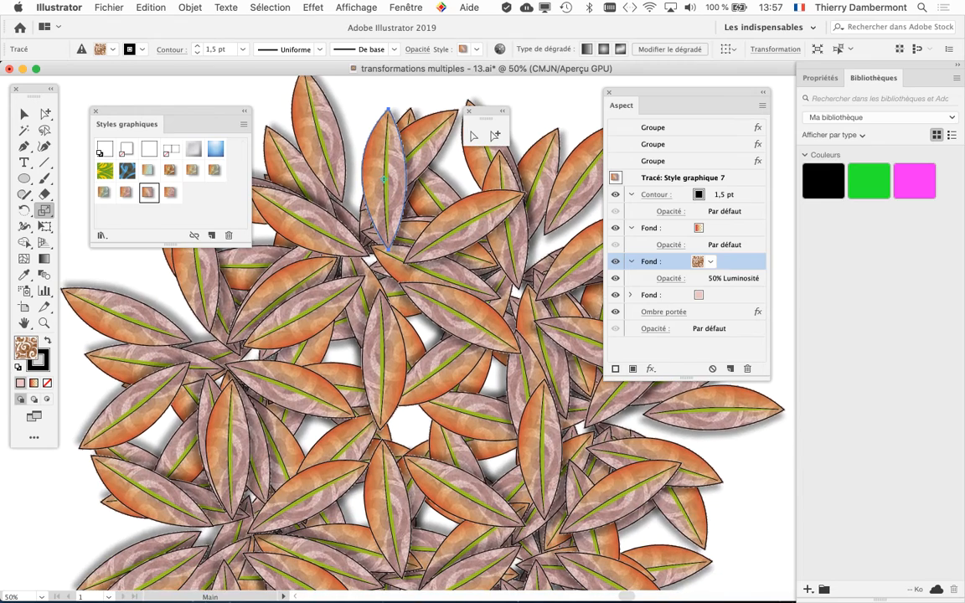
{"action": "left_click_drag", "start_coordinate": [683, 92], "coordinate": [741, 91]}
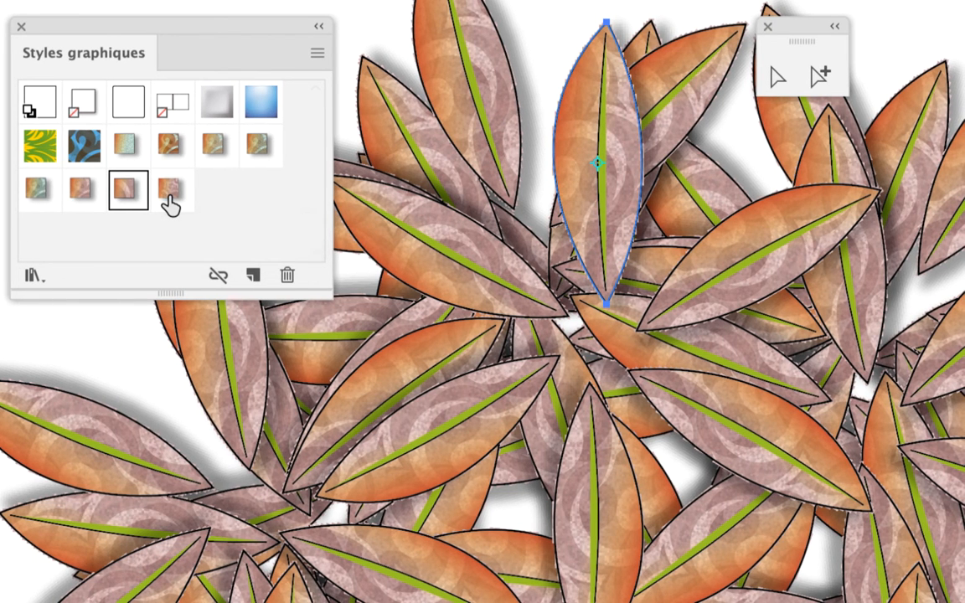
- Compare the stored pattern scales on the leaves by alternating Style graphique 8, Style graphique 7 and the pink swirl style stored before them
{"action": "left_click", "coordinate": [171, 200]}
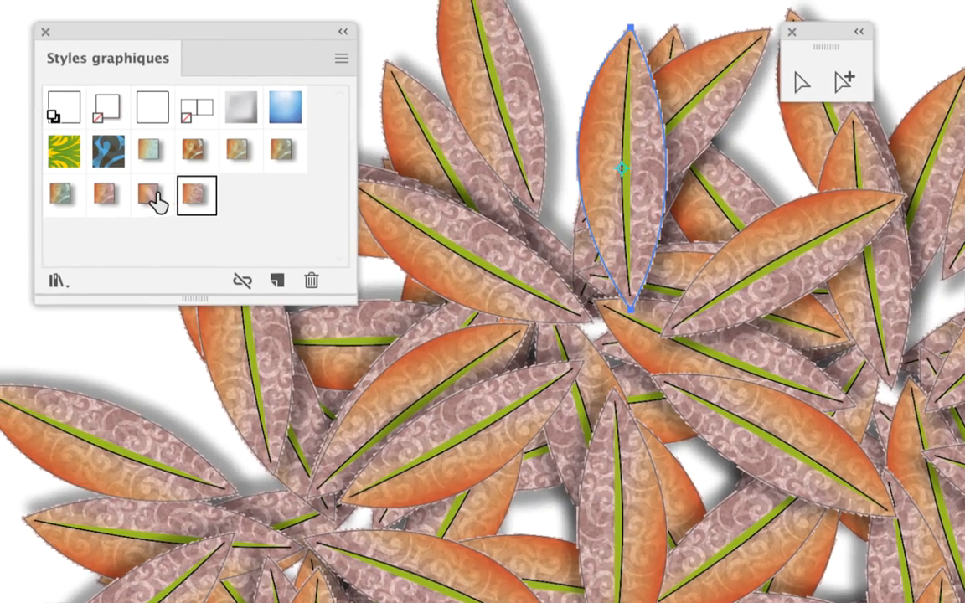
{"action": "left_click", "coordinate": [129, 194]}
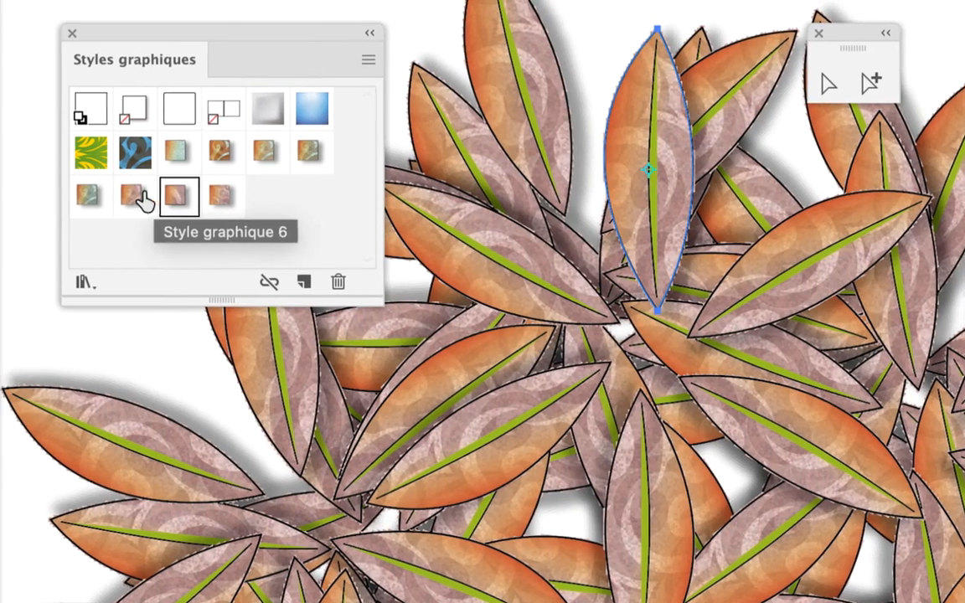
{"action": "left_click", "coordinate": [106, 198]}
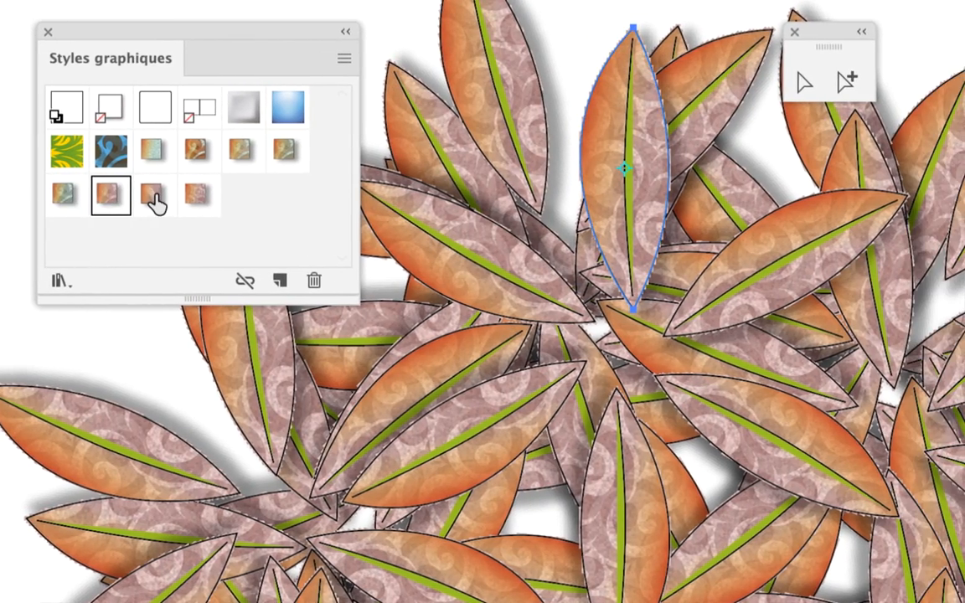
{"action": "left_click", "coordinate": [184, 200]}
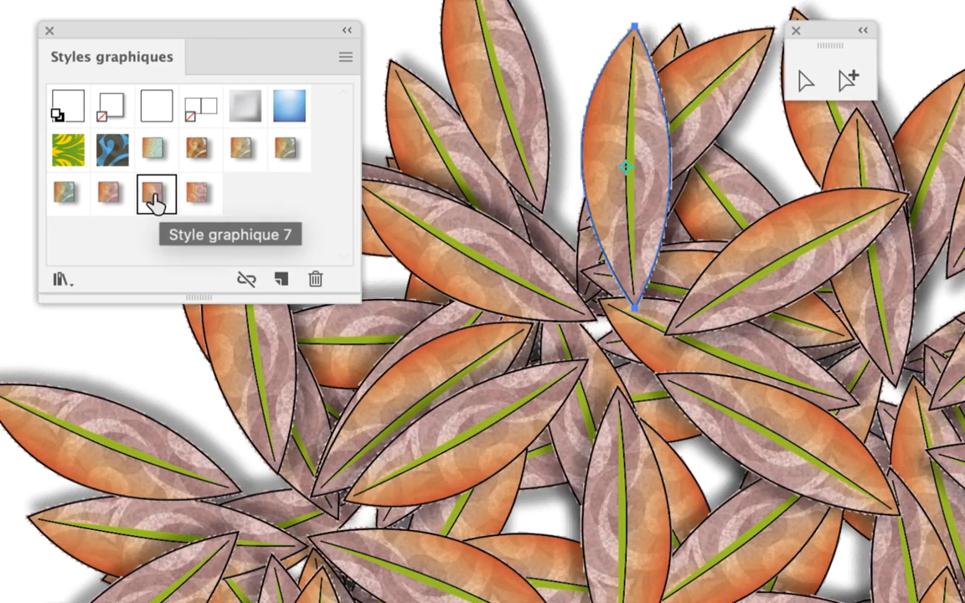
- Try the earlier stored graphic styles on the leaves, back to the plain speckled blue-green one, and finish by applying Style graphique 8
{"action": "left_click", "coordinate": [107, 198]}
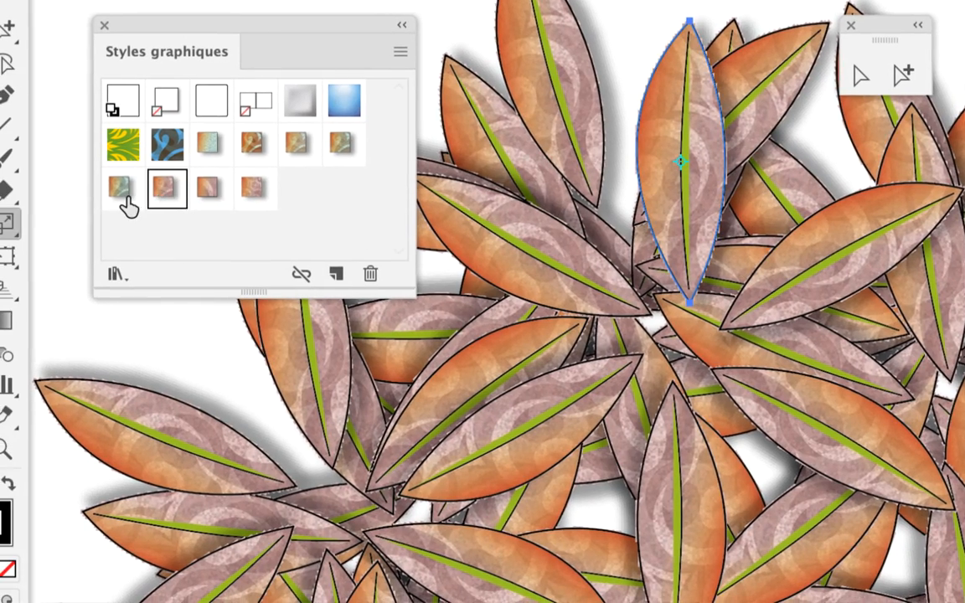
{"action": "left_click", "coordinate": [122, 193]}
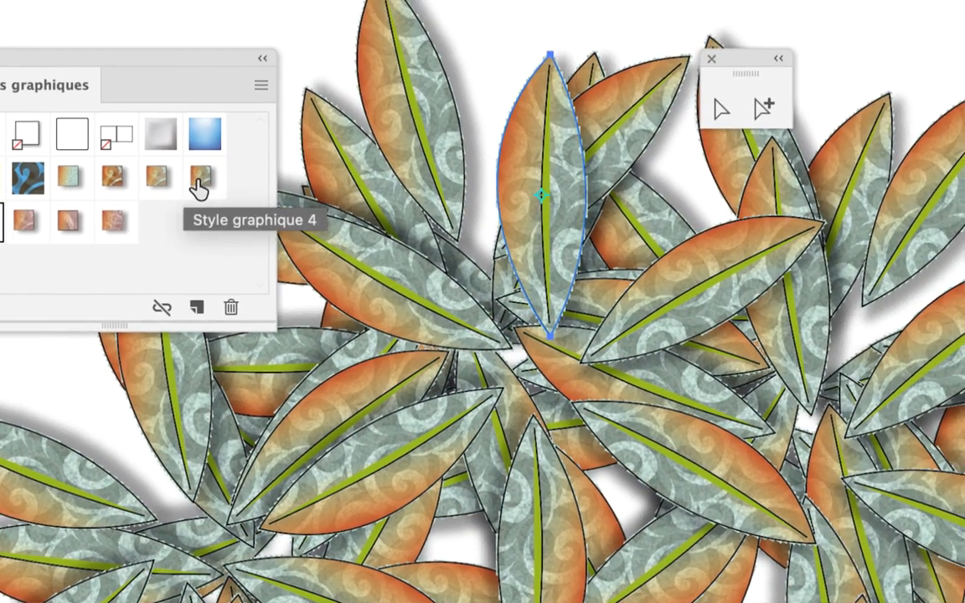
{"action": "left_click", "coordinate": [338, 156]}
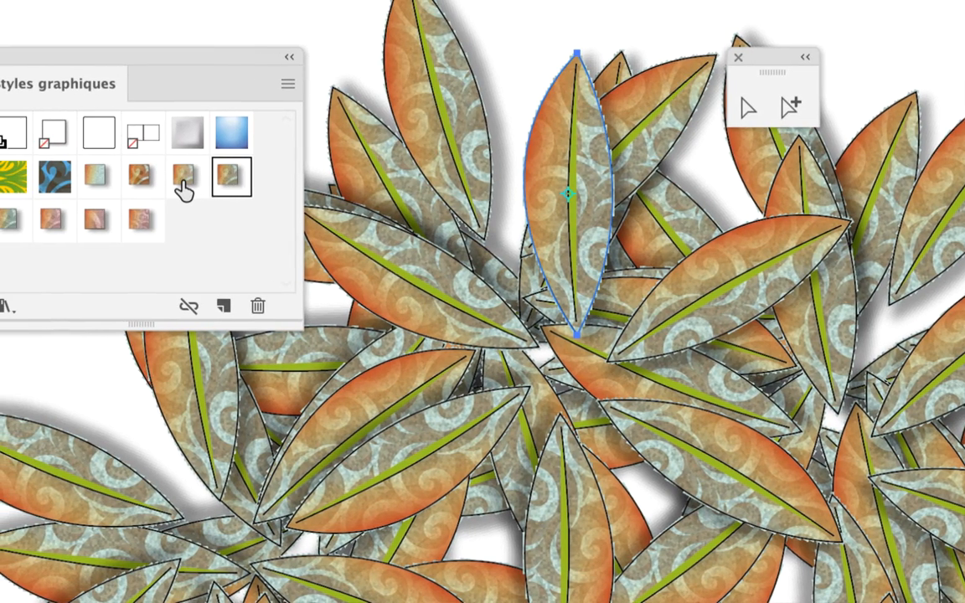
{"action": "left_click", "coordinate": [157, 186]}
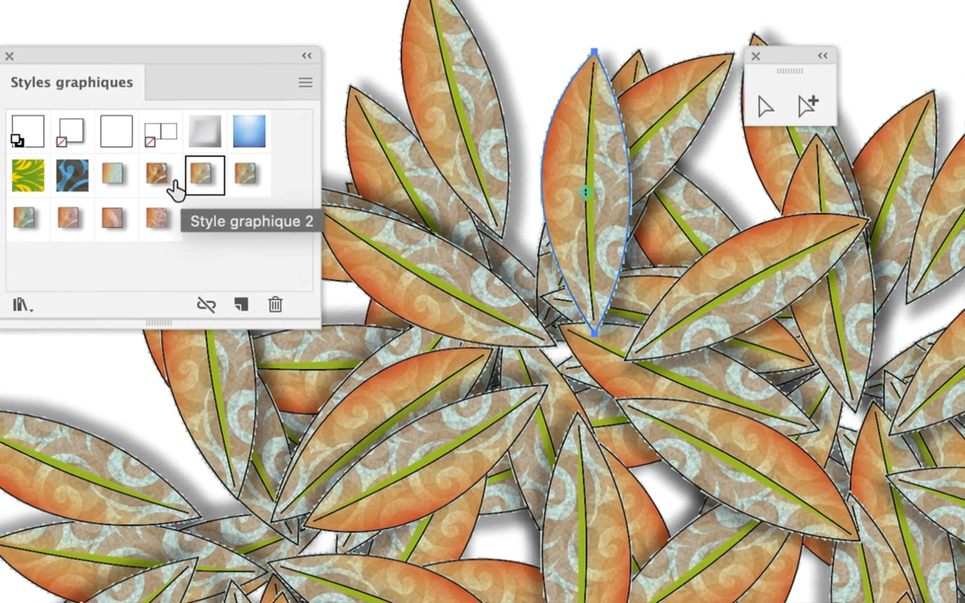
{"action": "left_click", "coordinate": [147, 189]}
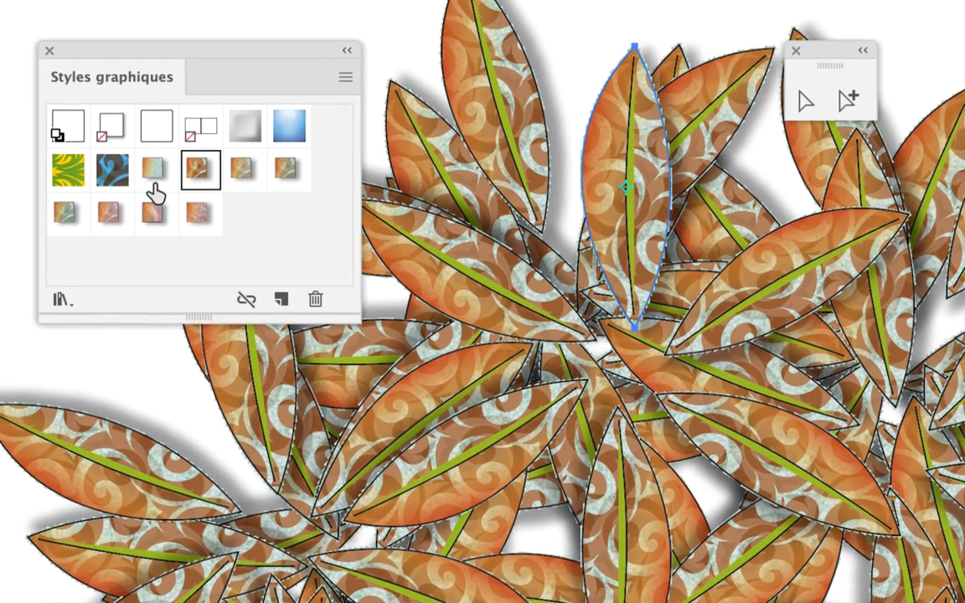
{"action": "left_click", "coordinate": [155, 193]}
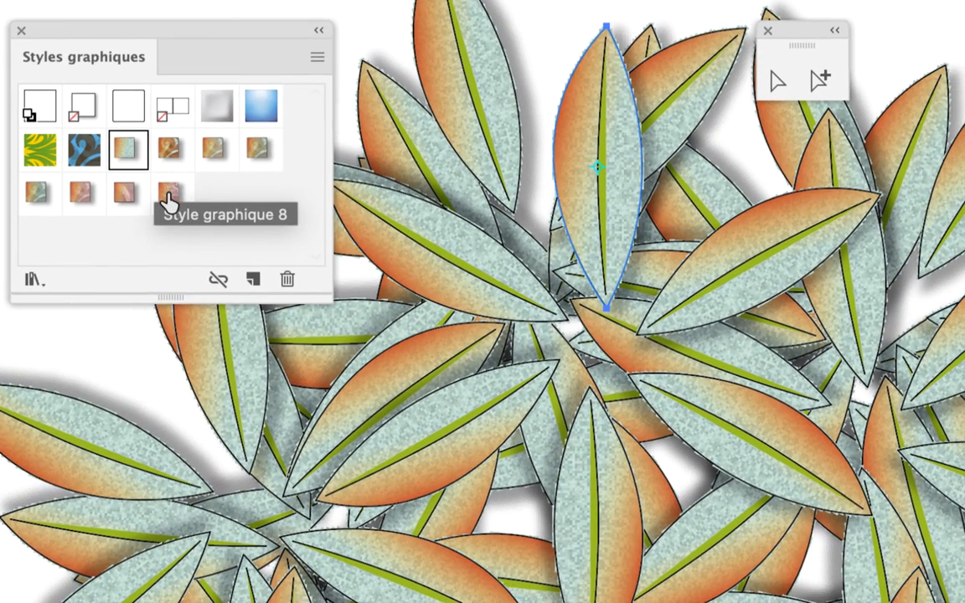
{"action": "left_click", "coordinate": [170, 198]}
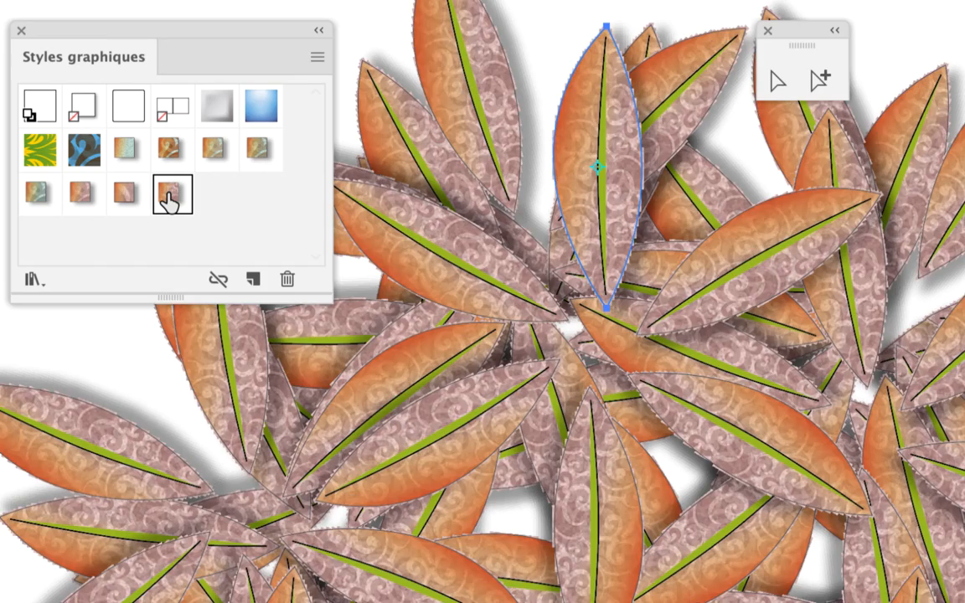